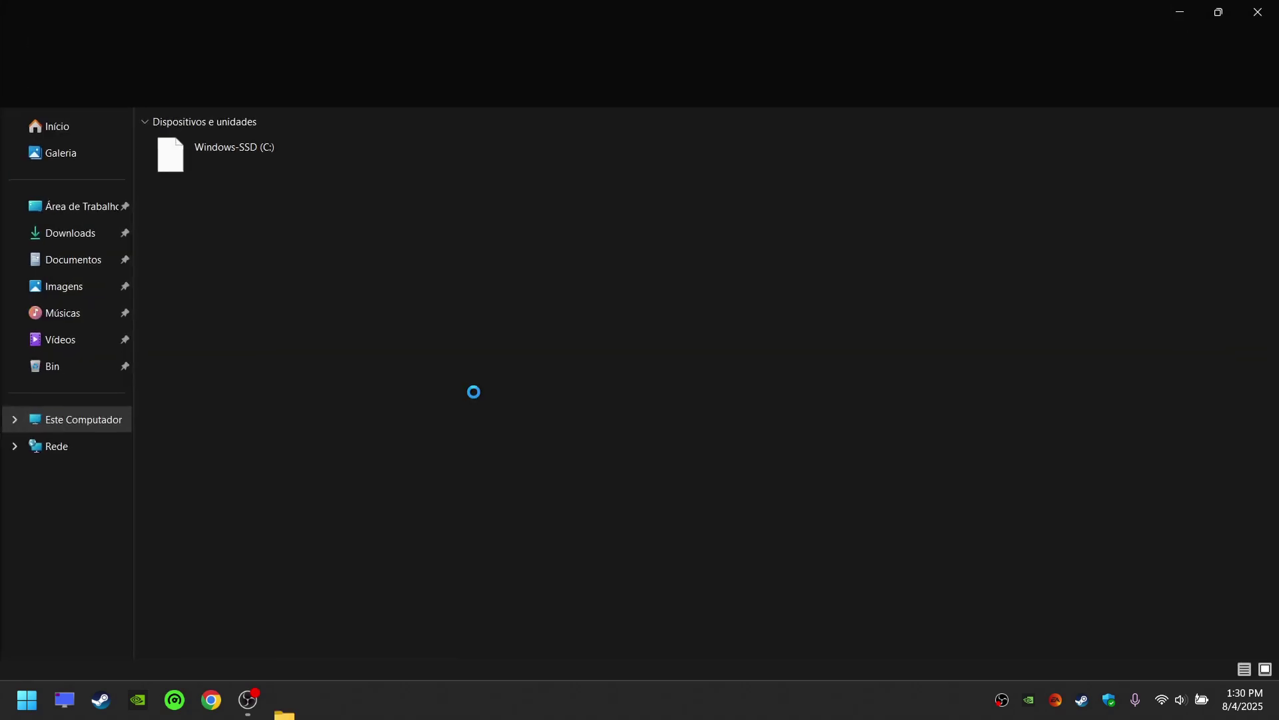
# - Open the Windows-SSD (C:) drive from Este Computador
pyautogui.doubleClick(277, 154)
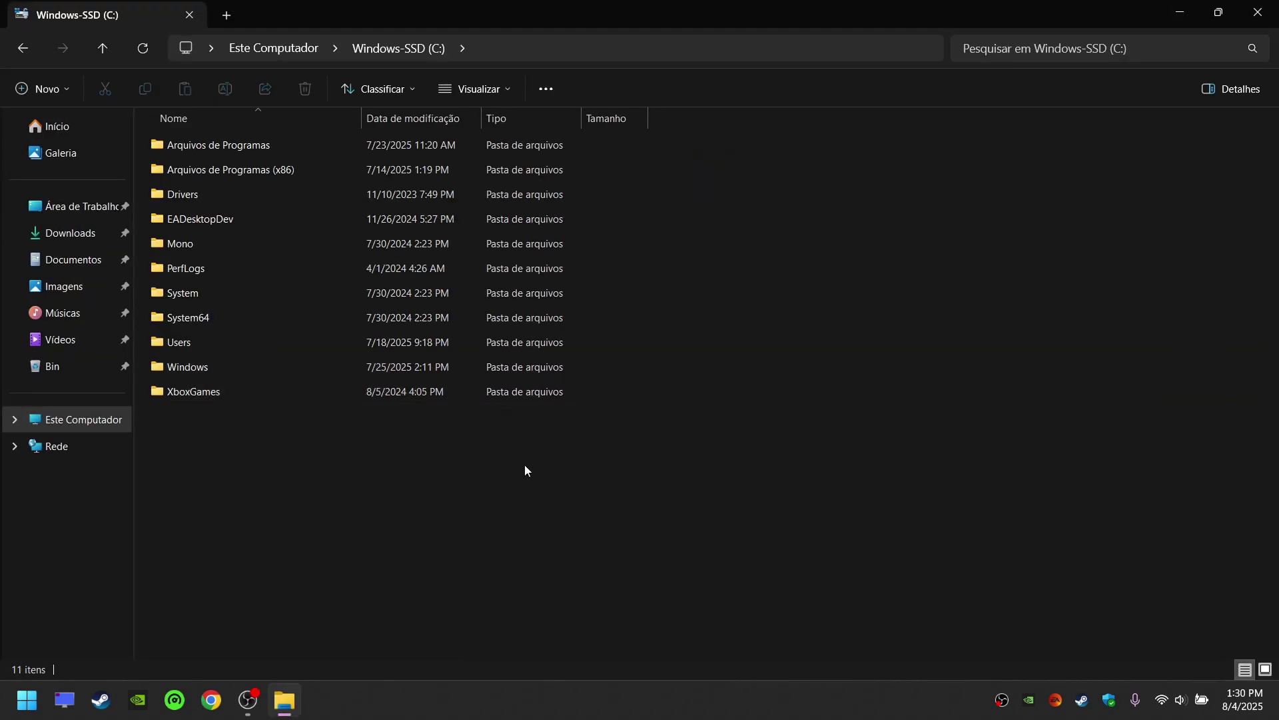
# - Turn on Itens ocultos in the Visualizar menu to show hidden folders
pyautogui.click(468, 95)
pyautogui.moveTo(470, 399)
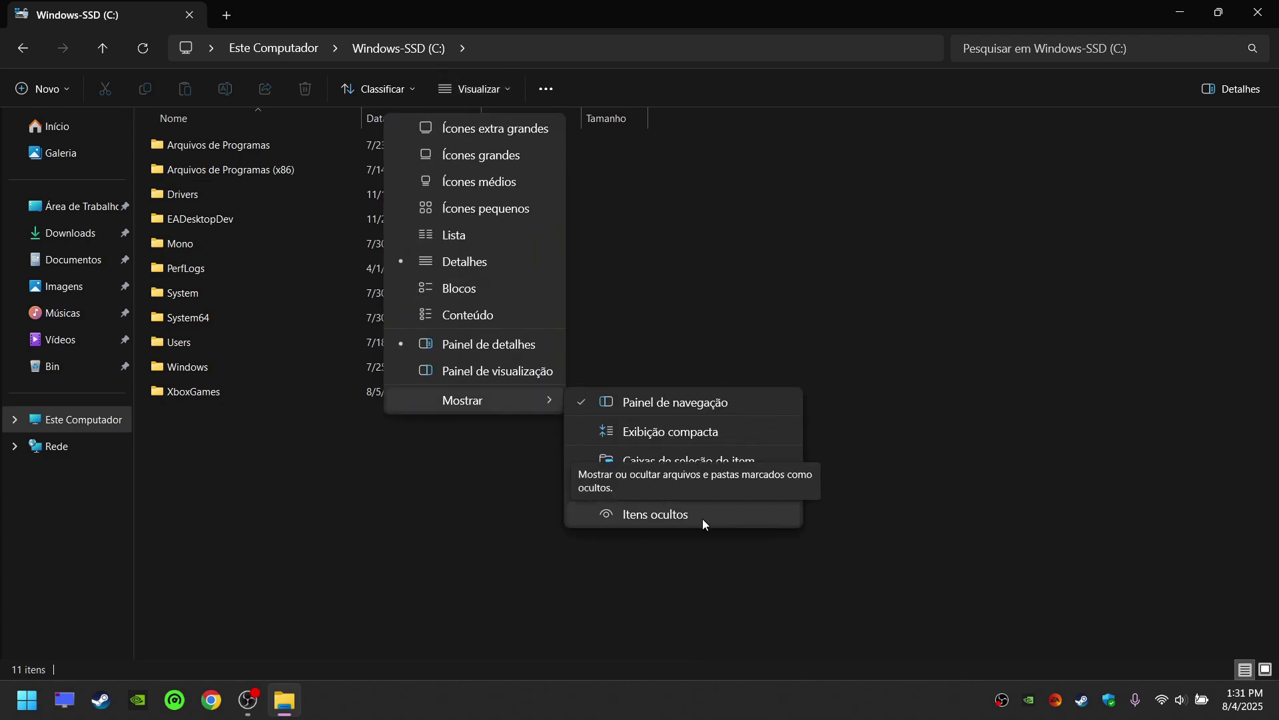
pyautogui.click(702, 518)
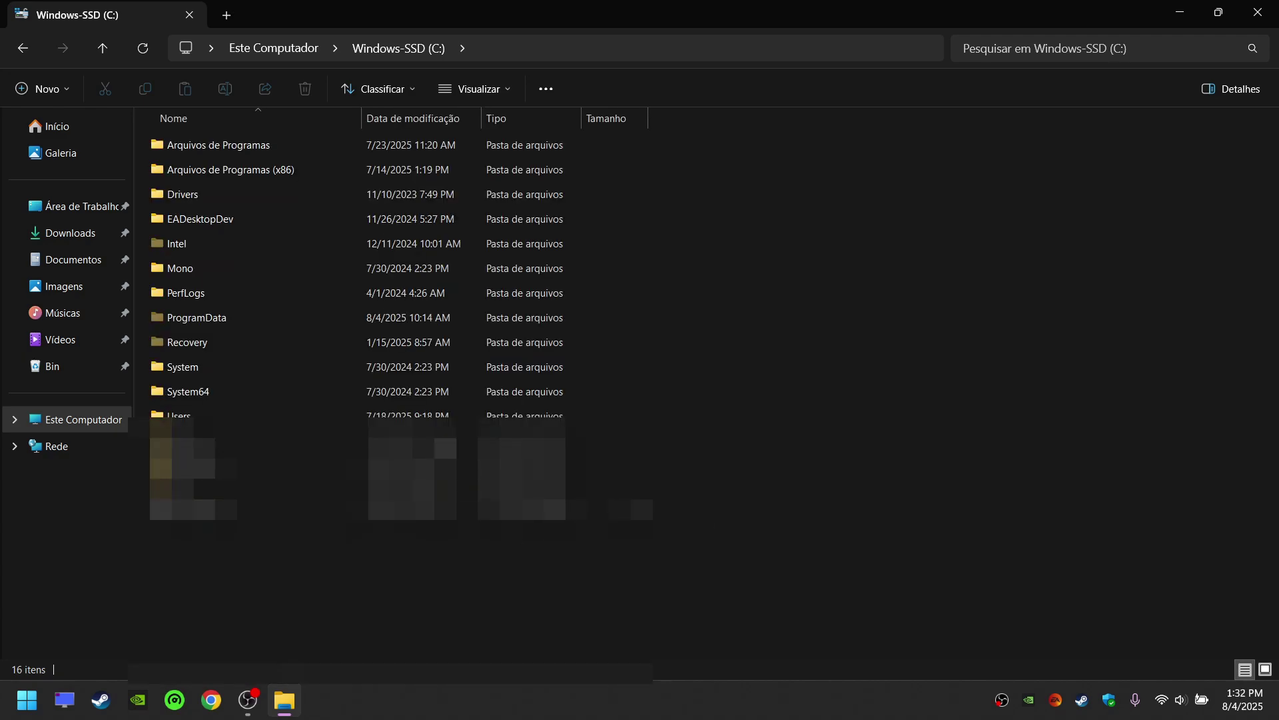
# - Navigate to ProgramData\Electronic Arts\EA Services\License and select all nine files
pyautogui.doubleClick(308, 317)
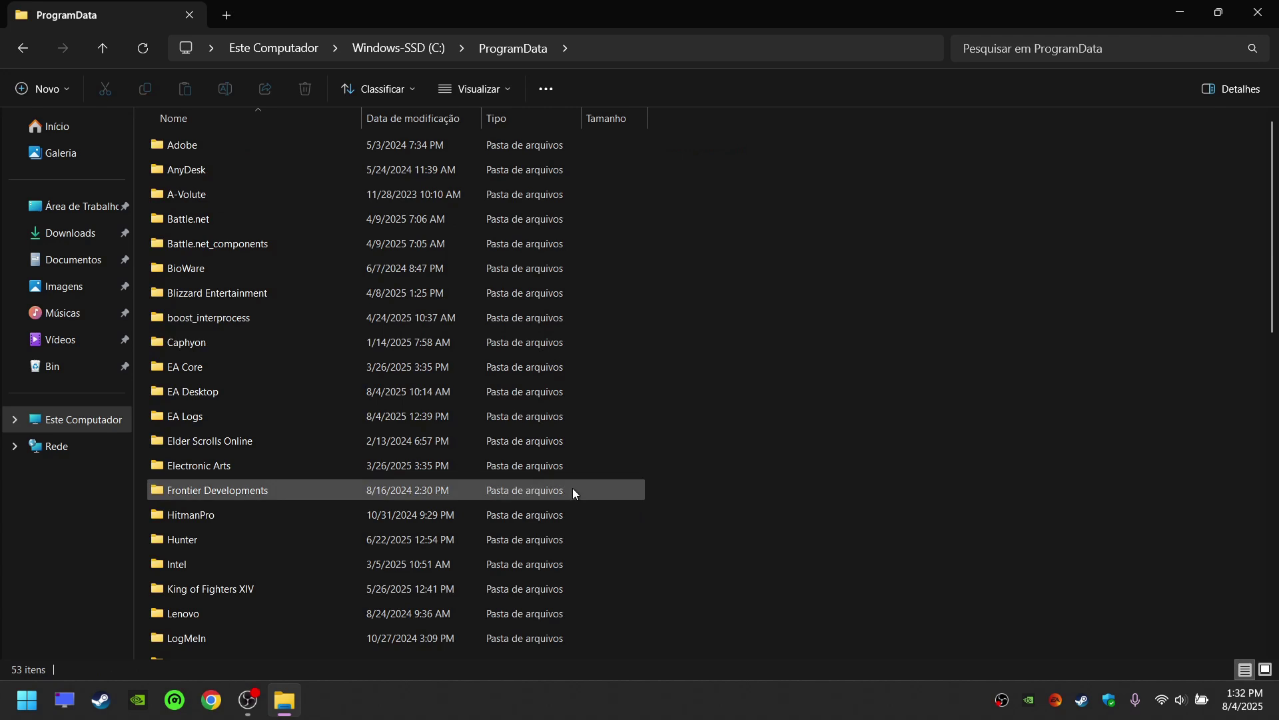
pyautogui.doubleClick(314, 465)
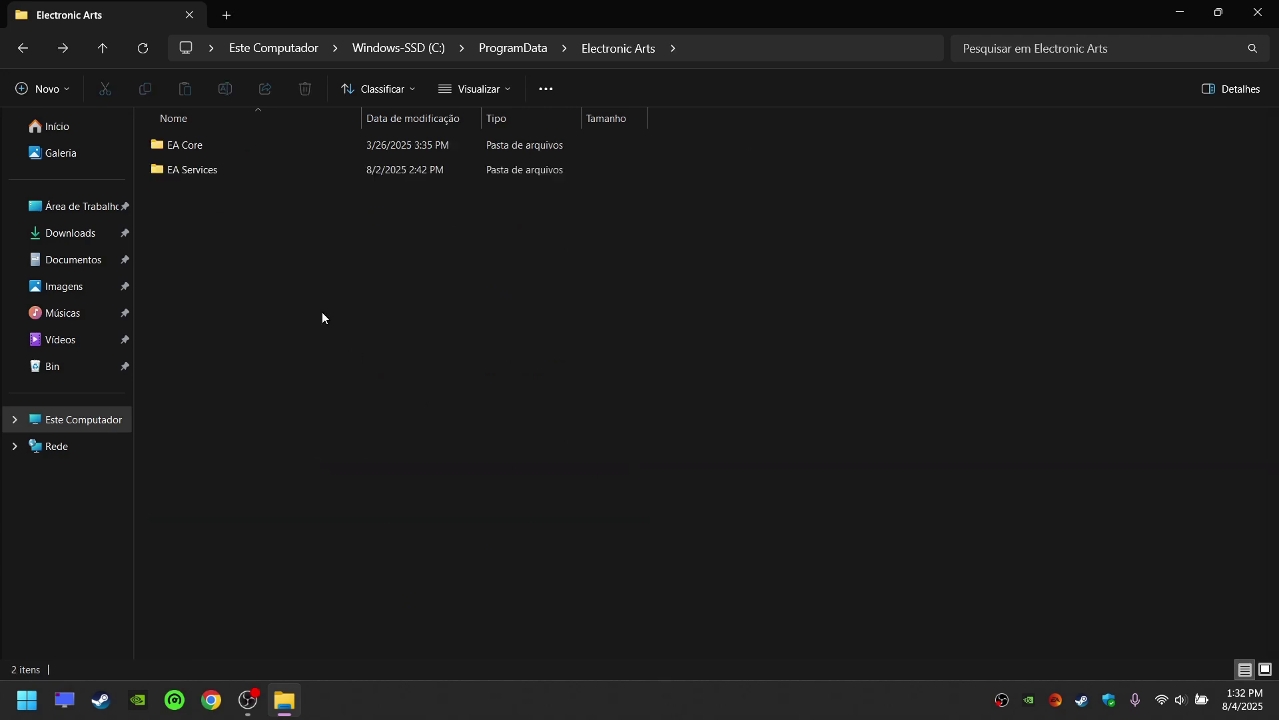
pyautogui.doubleClick(294, 171)
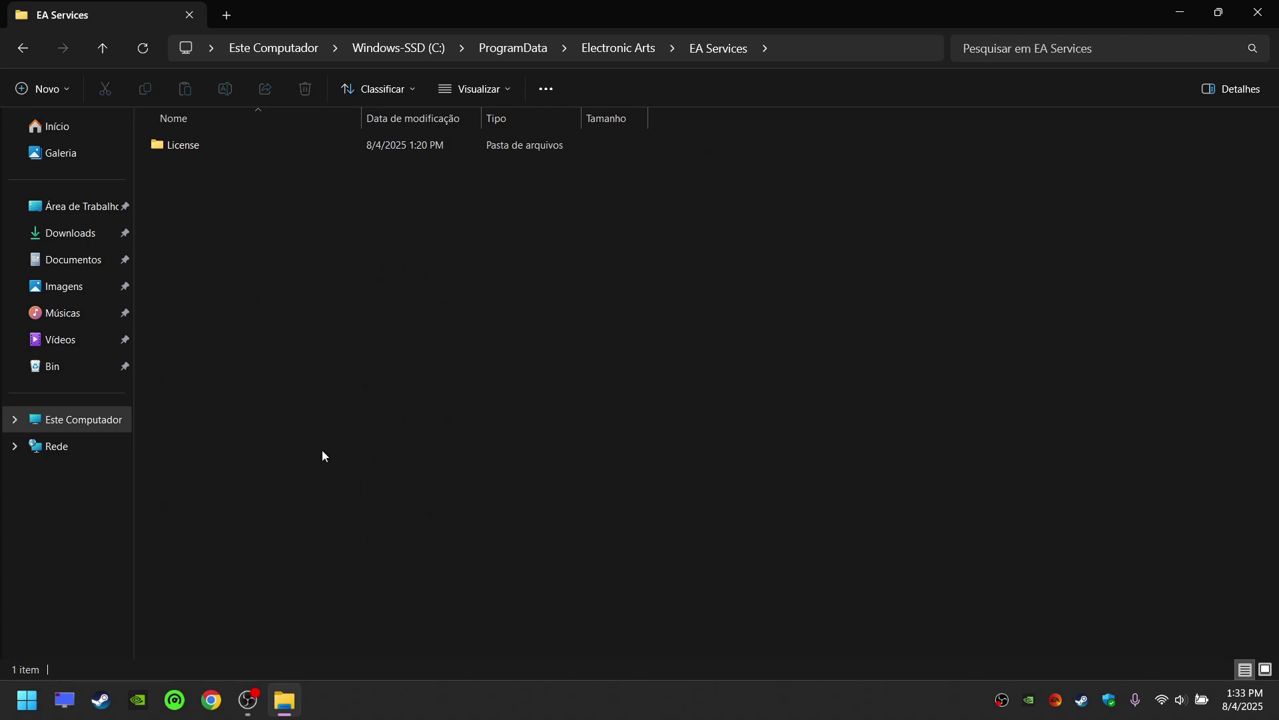
pyautogui.doubleClick(266, 146)
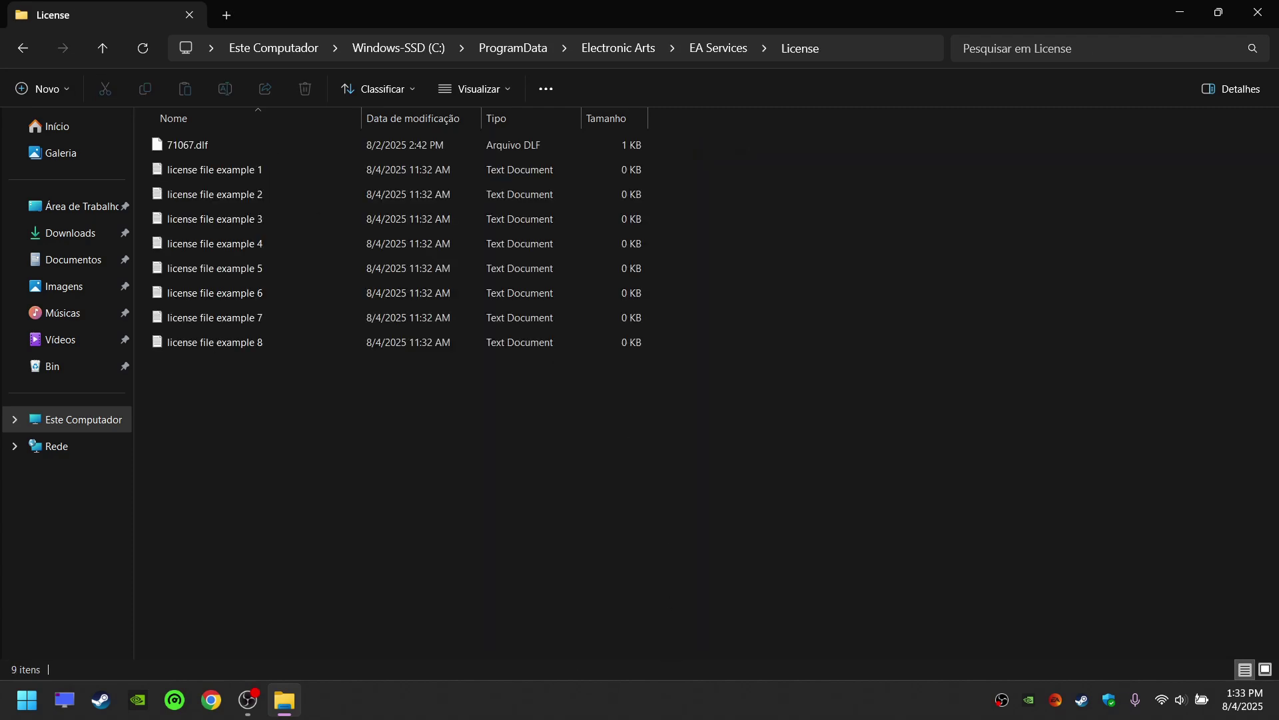
pyautogui.moveTo(330, 494); pyautogui.dragTo(257, 140)
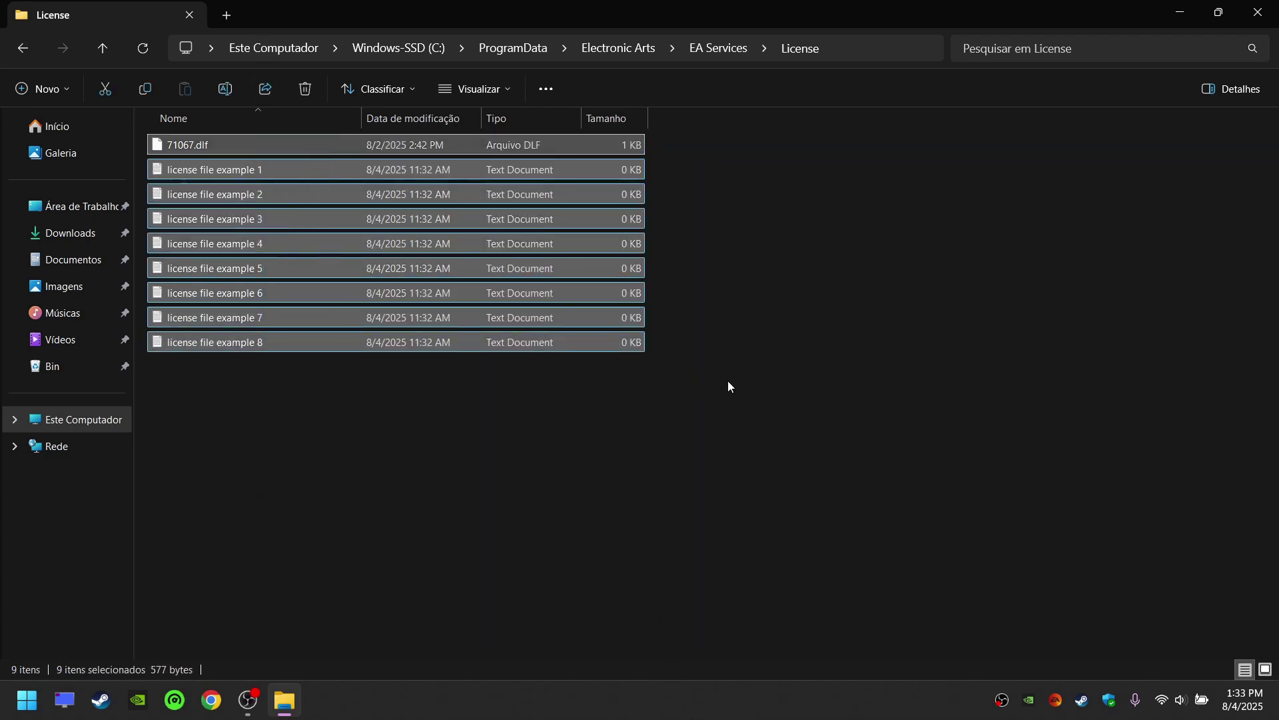
# - Delete the nine selected License files with Excluir from the context menu
pyautogui.rightClick(327, 216)
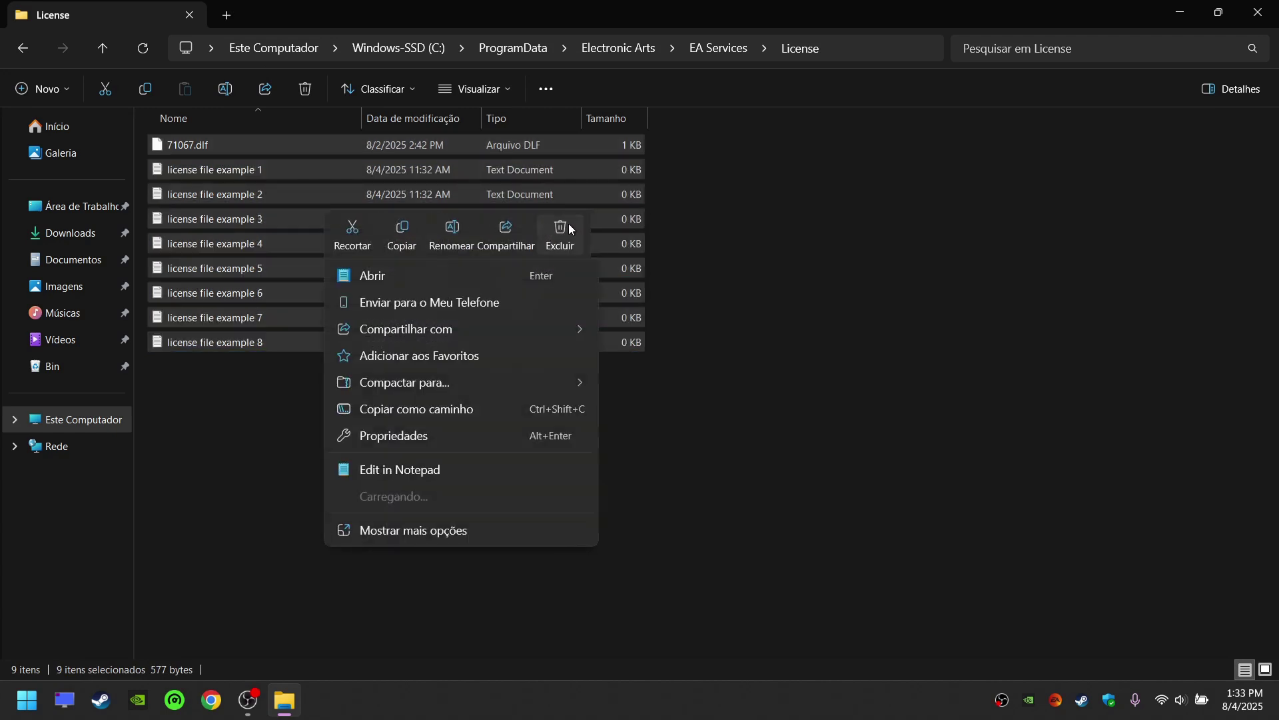
pyautogui.click(561, 230)
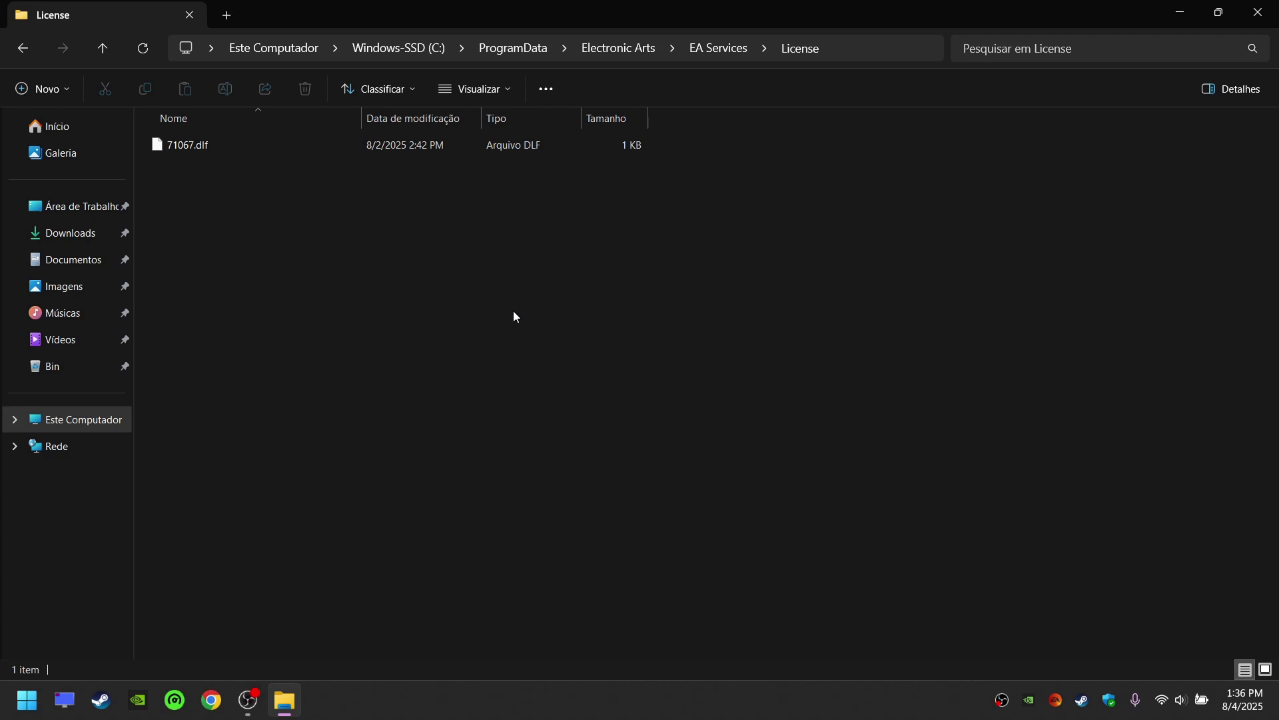
# - Select the remaining 71067.dlf file in the License folder
pyautogui.moveTo(323, 282)
pyautogui.mouseDown()
pyautogui.moveTo(251, 191)
pyautogui.moveTo(241, 148)
pyautogui.mouseUp()
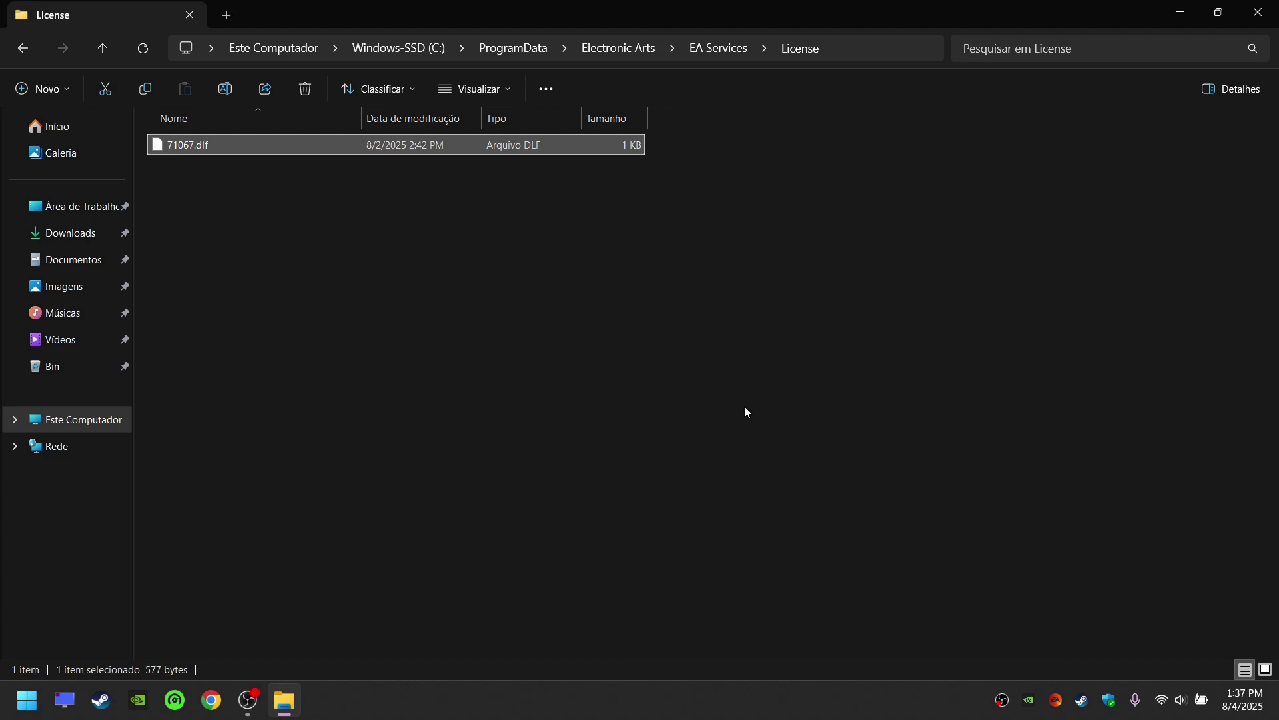
pyautogui.hotkey('alt', 'F4')
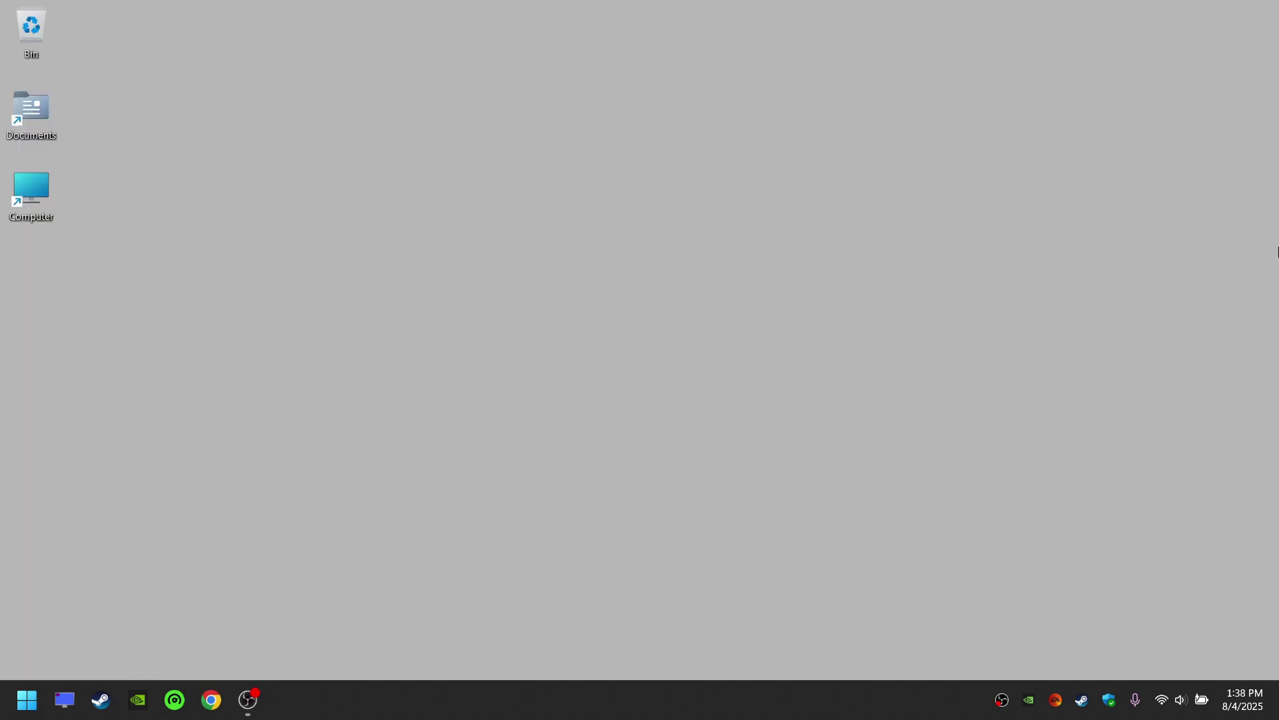